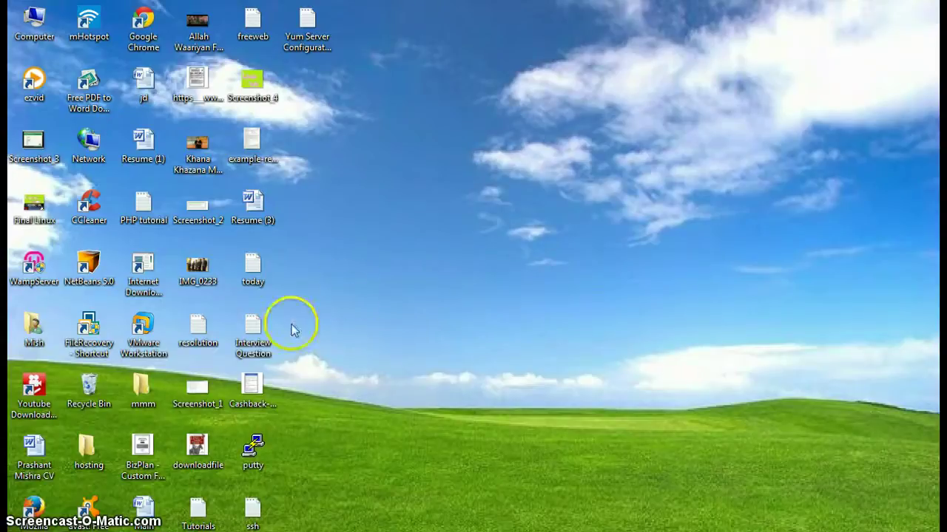
# Launch VMware Workstation, maximize its window, and start the New Virtual Machine Wizard from Home
pyautogui.doubleClick(147, 344)
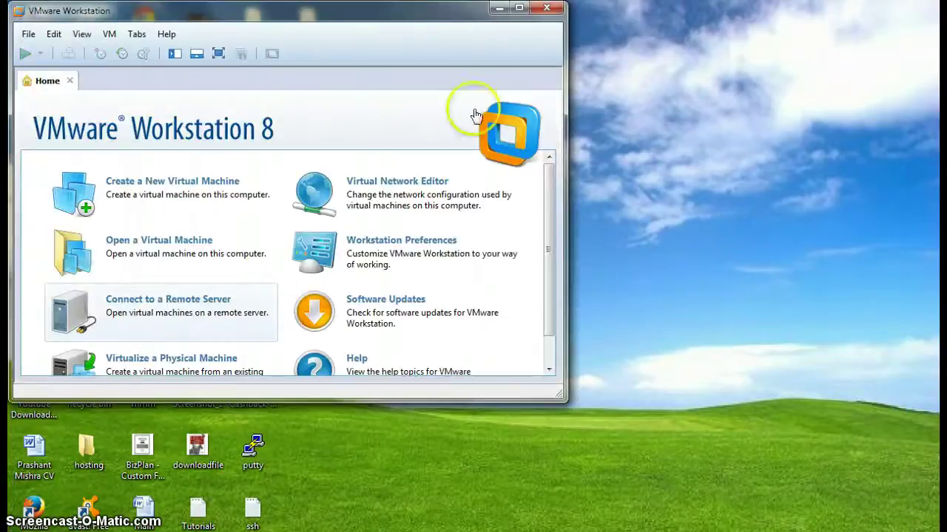
pyautogui.click(521, 9)
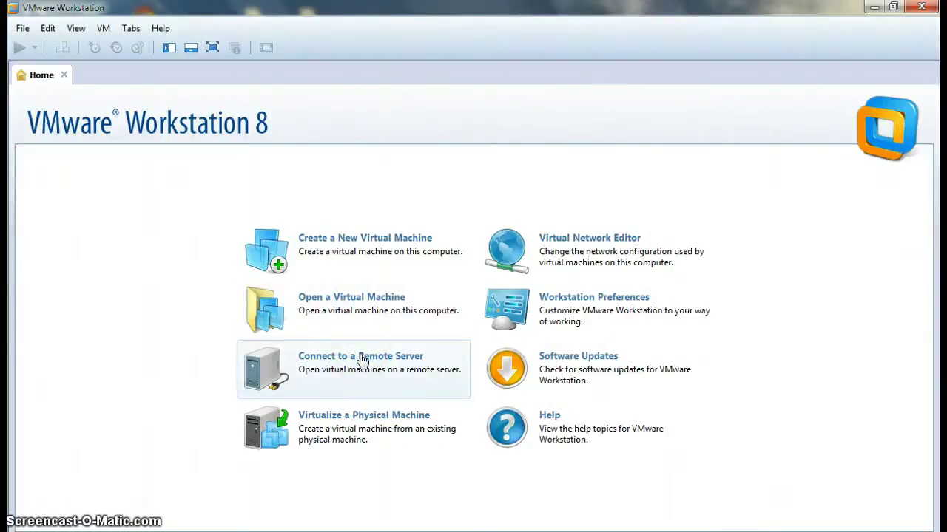
pyautogui.click(367, 245)
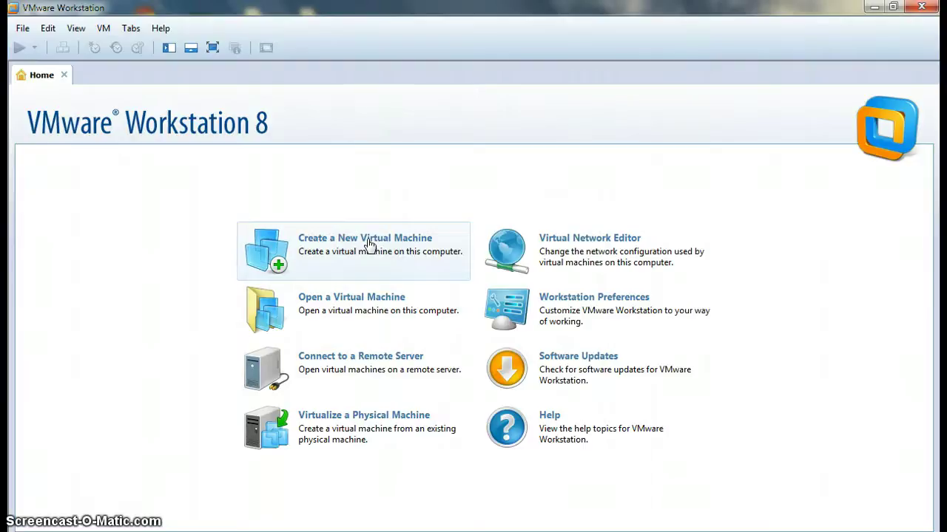
pyautogui.click(368, 245)
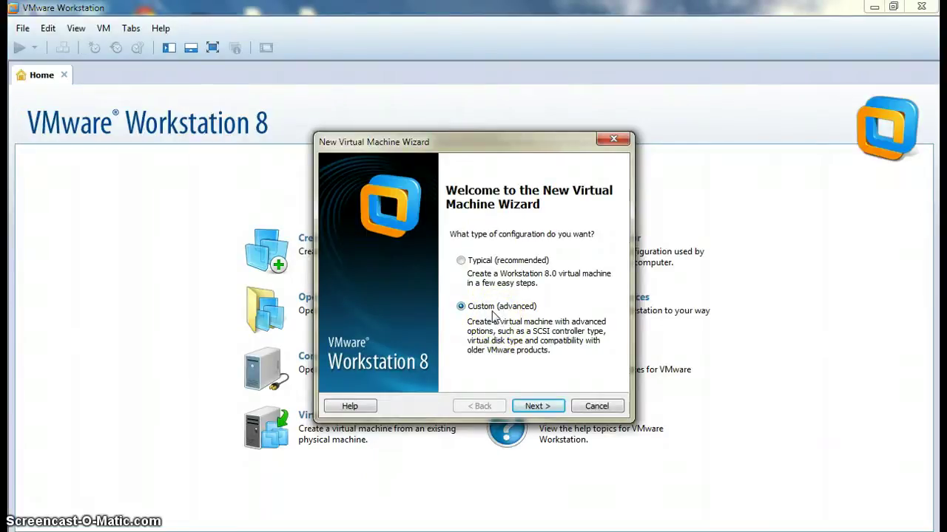
# Choose the Custom (advanced) setup and keep Workstation 8.0 hardware compatibility
pyautogui.click(537, 408)
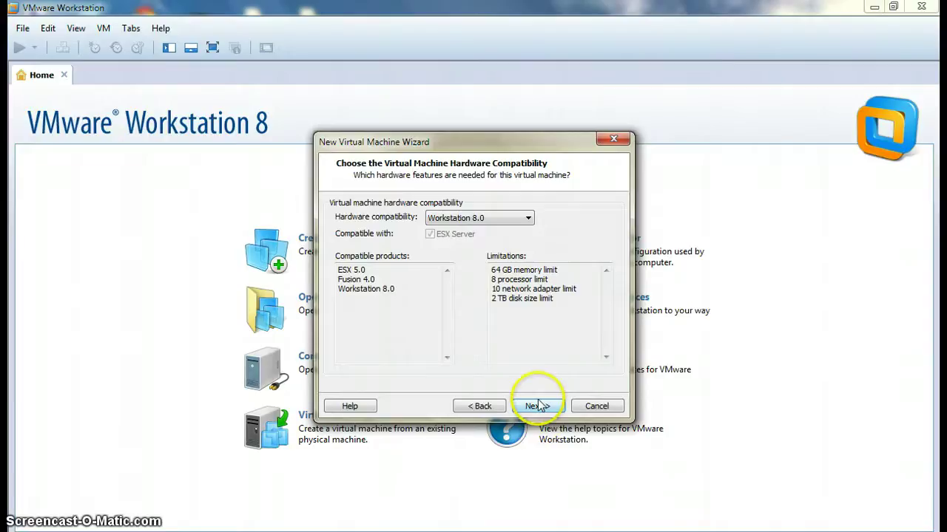
pyautogui.click(539, 406)
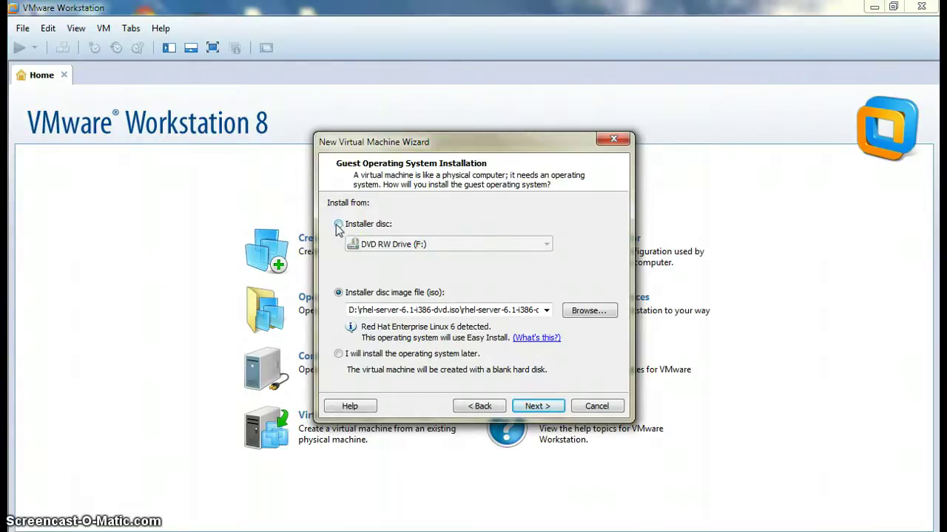
# Keep the rhel-server-6.1-i386-dvd.iso disc image as the install source and proceed to Easy Install
pyautogui.click(338, 224)
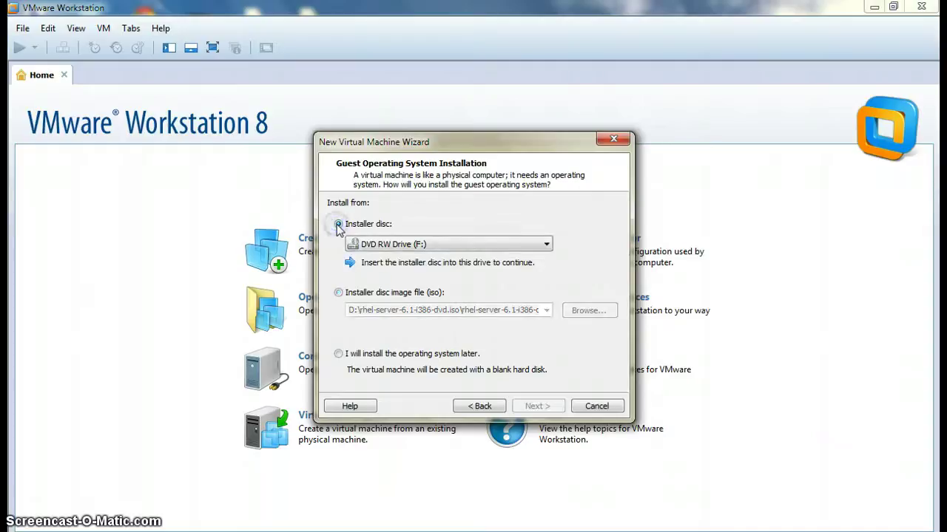
pyautogui.click(339, 294)
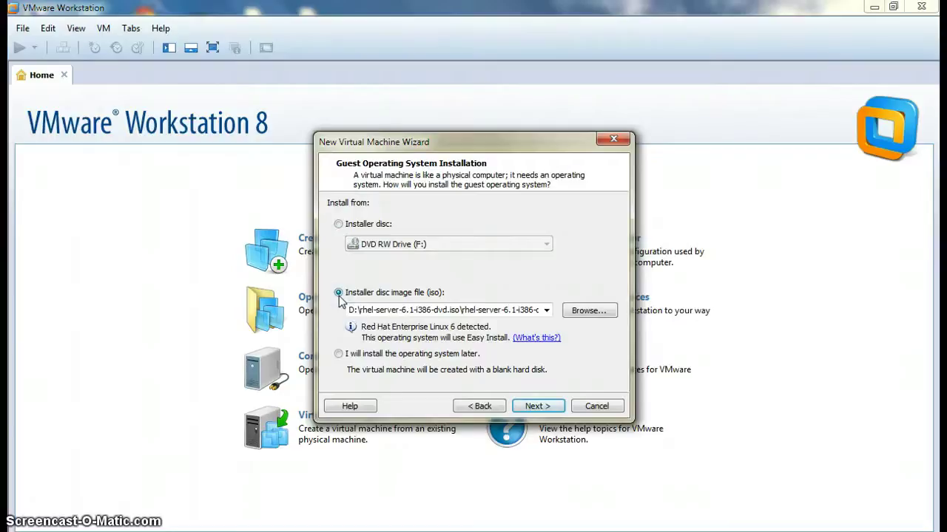
pyautogui.click(576, 312)
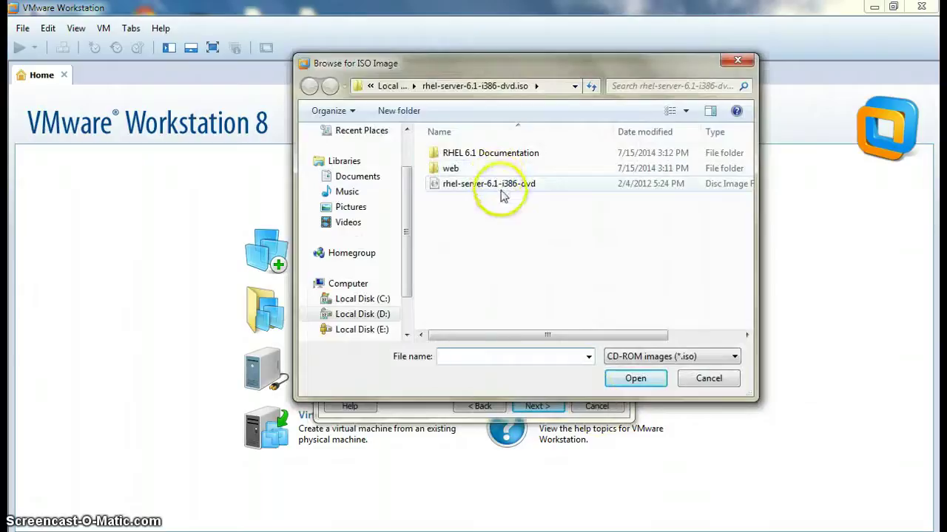
pyautogui.click(614, 381)
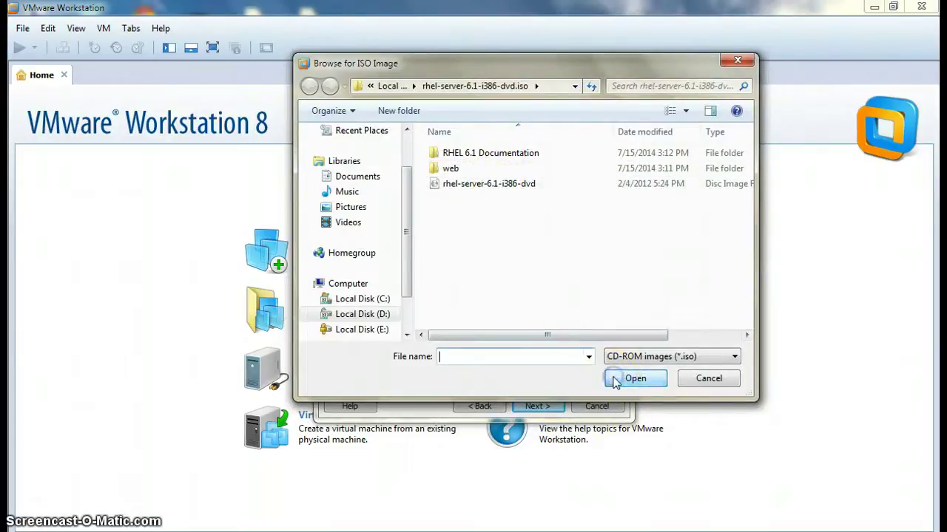
pyautogui.click(709, 379)
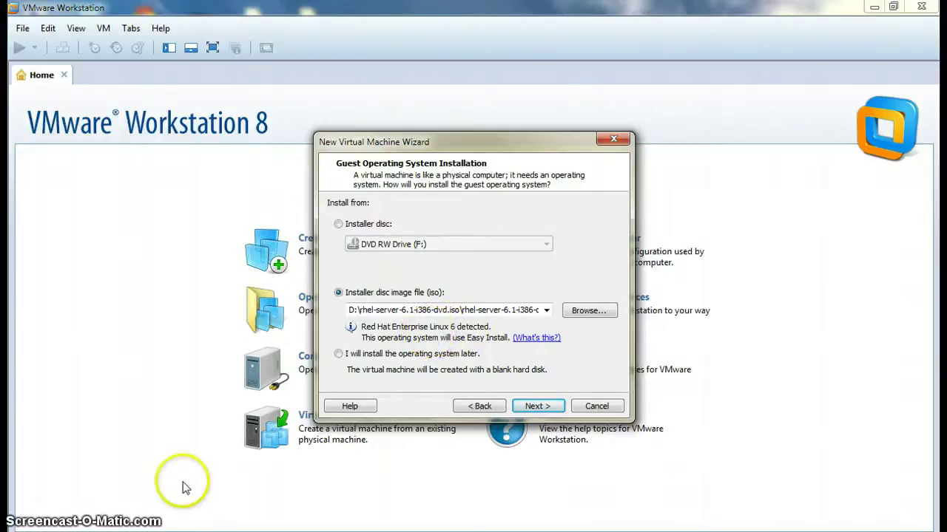
pyautogui.click(536, 408)
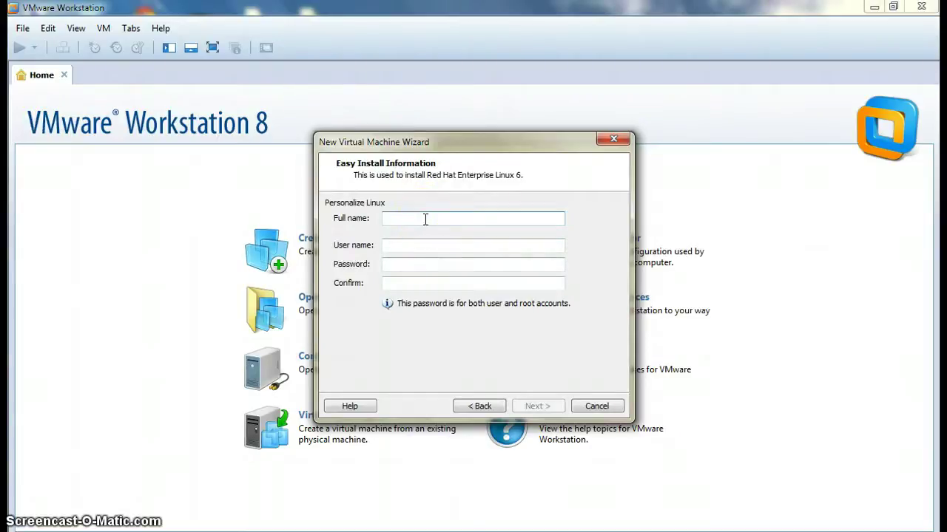
# Enter 'Redhat Linux 6' as the Linux full name
pyautogui.write('Redhat Linux')
pyautogui.click(425, 220)
pyautogui.write('6')
pyautogui.press('BackSpace')
pyautogui.write('6')
# Set the user name to 'student', then enter and confirm the account password
pyautogui.click(418, 246)
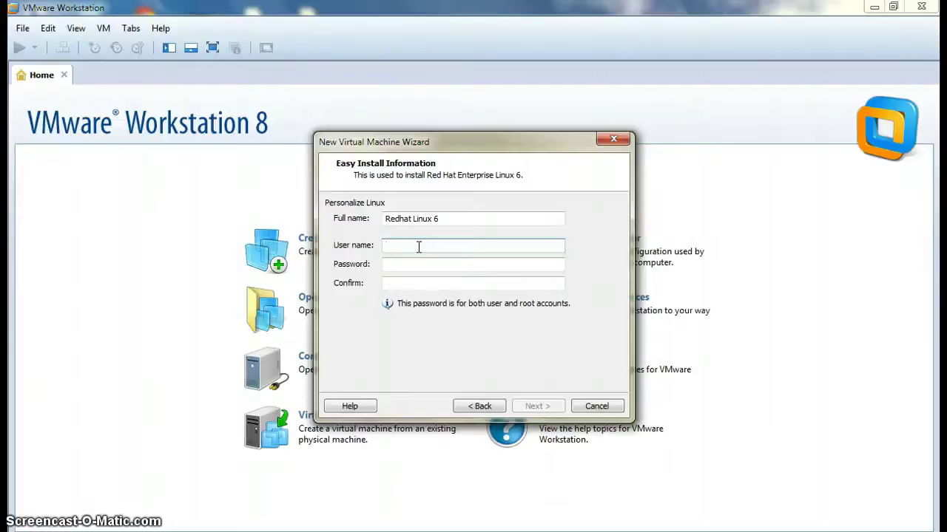
pyautogui.write('root')
pyautogui.press('Tab')
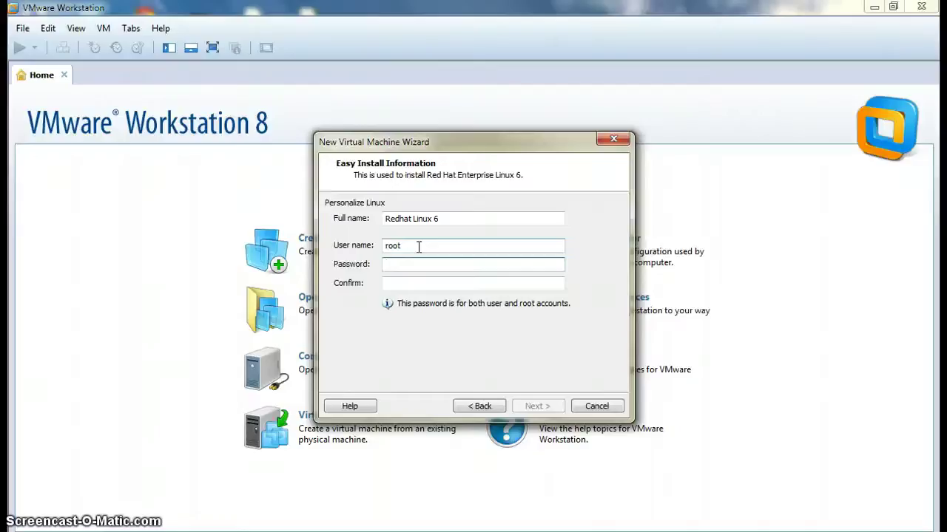
pyautogui.doubleClick(419, 247)
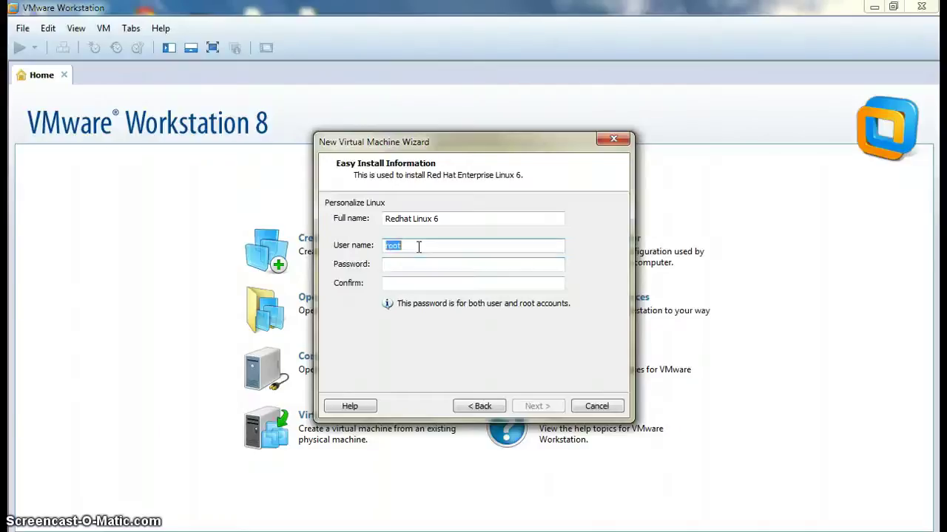
pyautogui.write('student')
pyautogui.press('Tab')
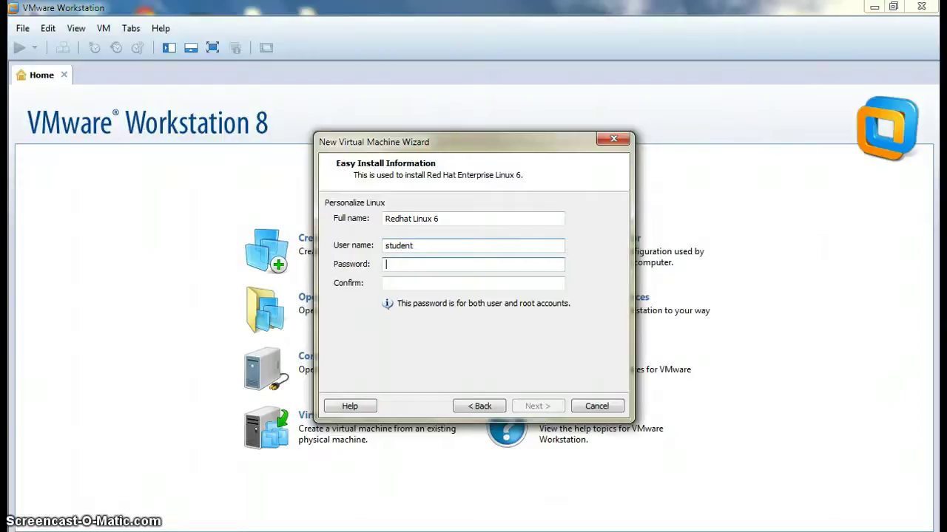
pyautogui.write('******')
pyautogui.press('Tab')
pyautogui.write('******')
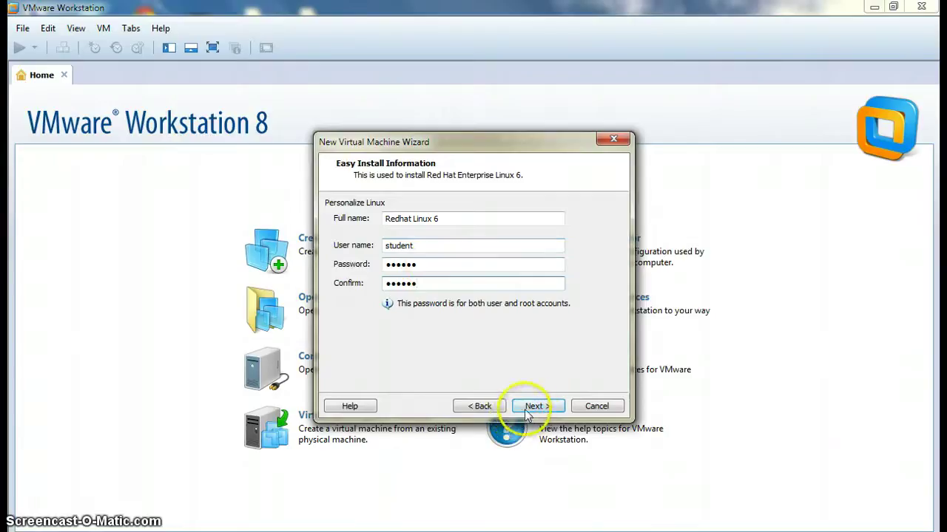
pyautogui.click(531, 407)
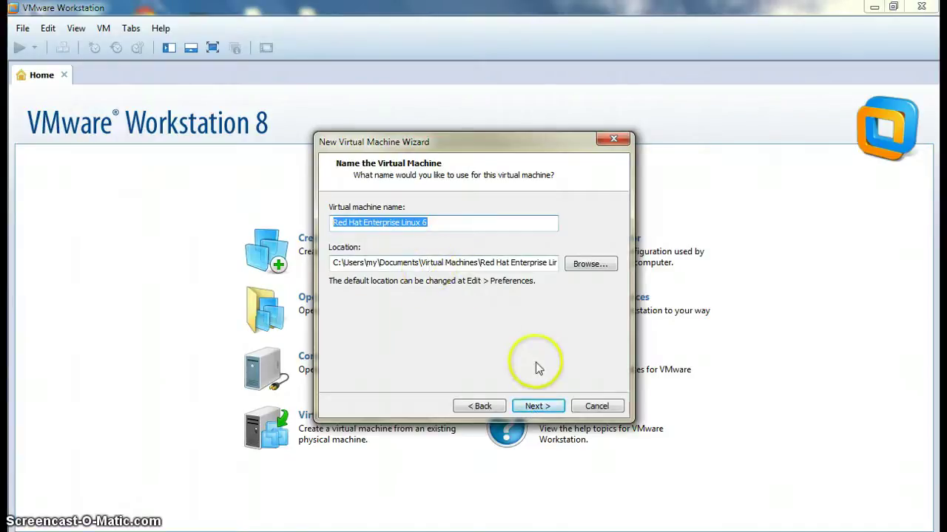
# Keep the name Red Hat Enterprise Linux 6 and set 2 cores per processor
pyautogui.click(538, 408)
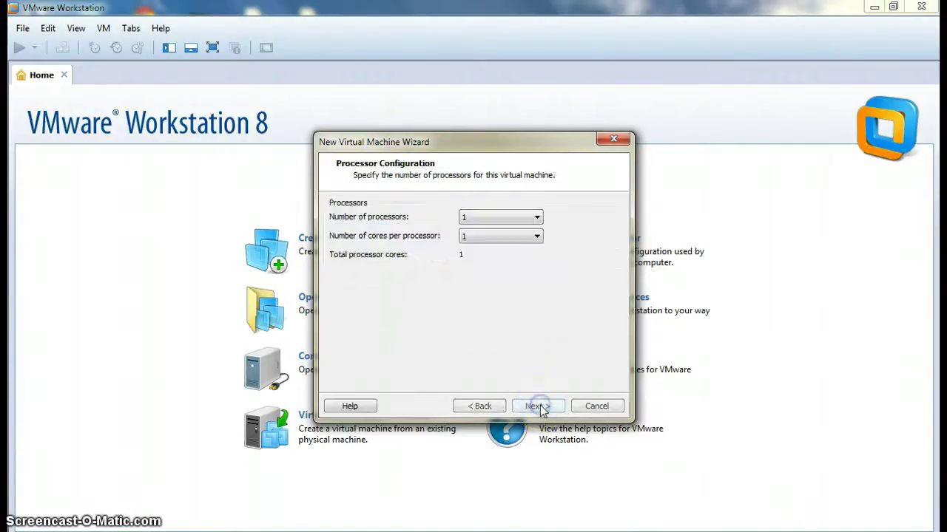
pyautogui.click(513, 236)
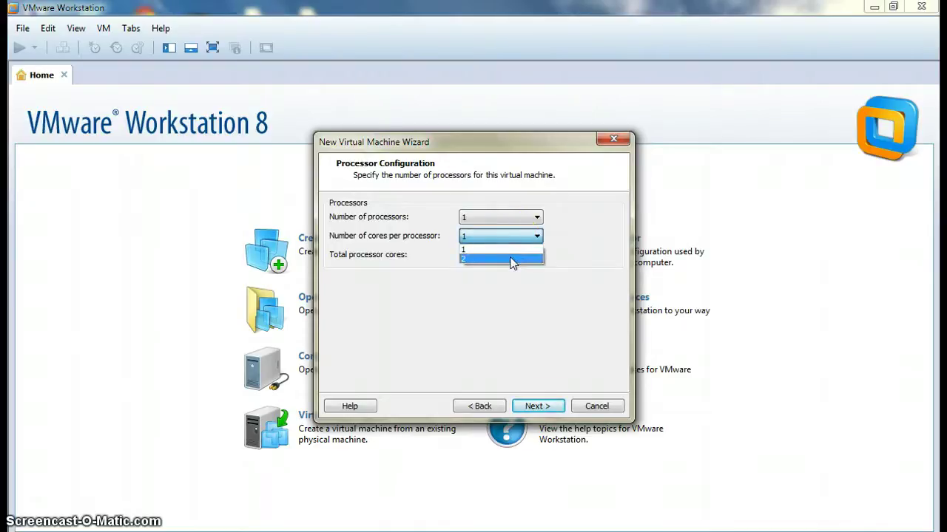
pyautogui.click(511, 258)
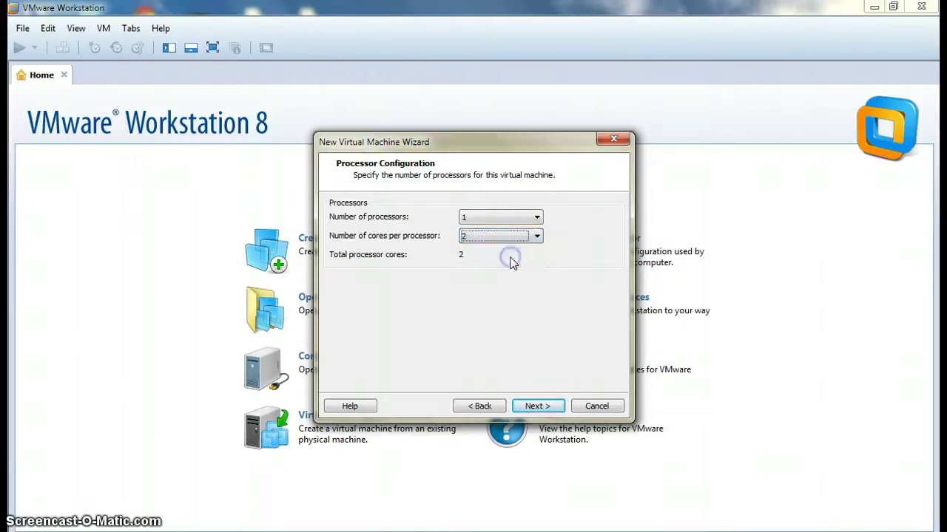
pyautogui.click(538, 406)
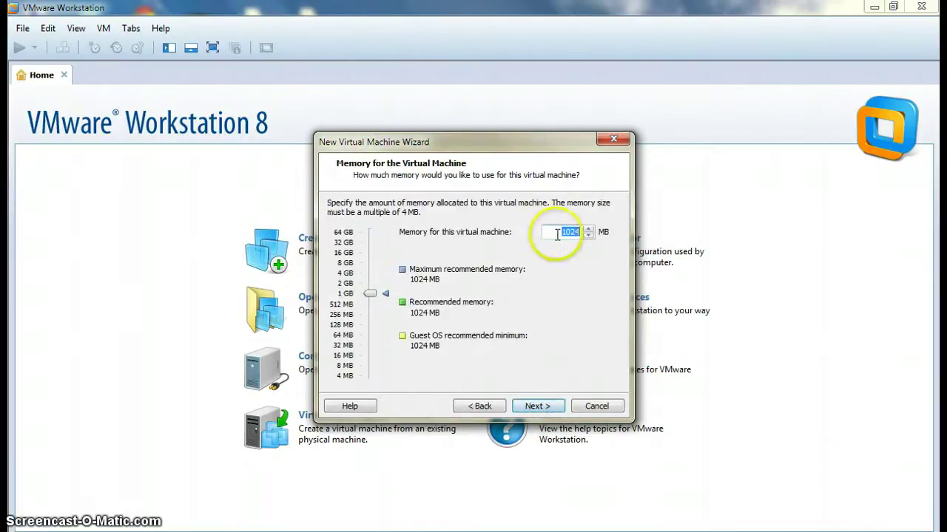
# Reduce the virtual machine's memory from 1024 MB to 512 MB
pyautogui.click(559, 233)
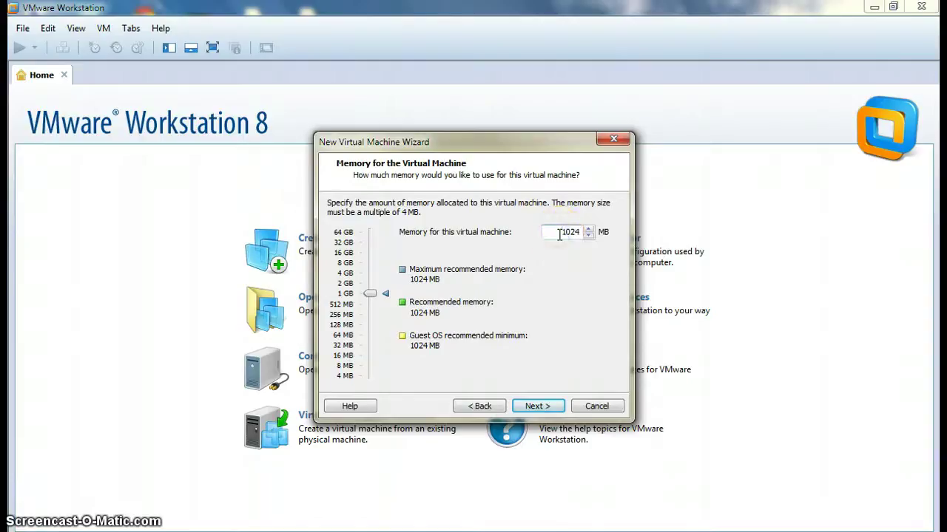
pyautogui.hotkey('shift', 'Right')
pyautogui.hotkey('shift', 'Right')
pyautogui.hotkey('shift', 'Right')
pyautogui.hotkey('shift', 'Right')
pyautogui.write('512')
pyautogui.click(551, 411)
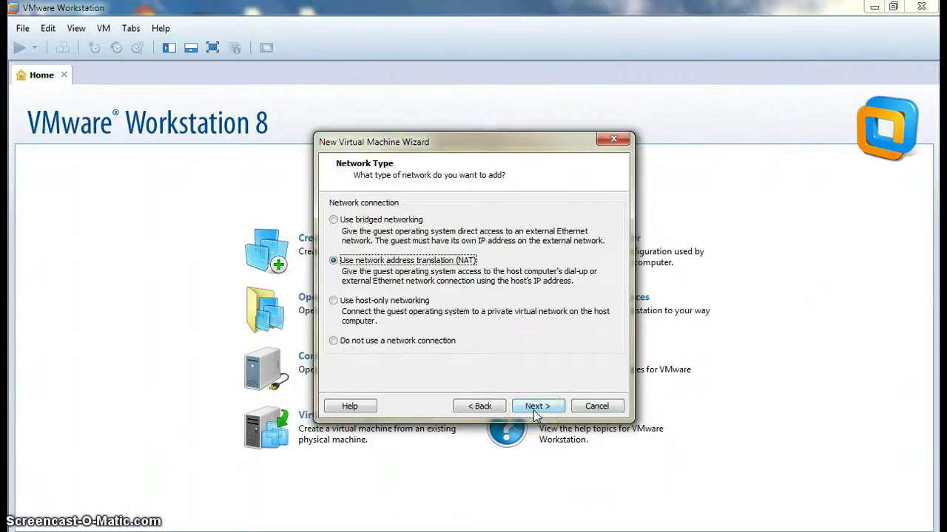
# Keep 'Use network address translation (NAT)' as the network type
pyautogui.click(534, 409)
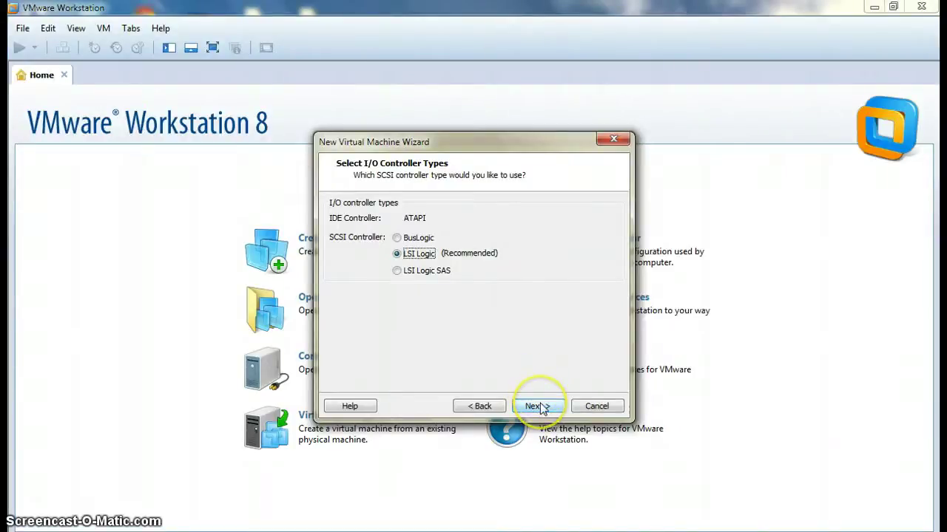
# Accept the LSI Logic controller, a new virtual disk, and the SCSI disk type
pyautogui.click(540, 408)
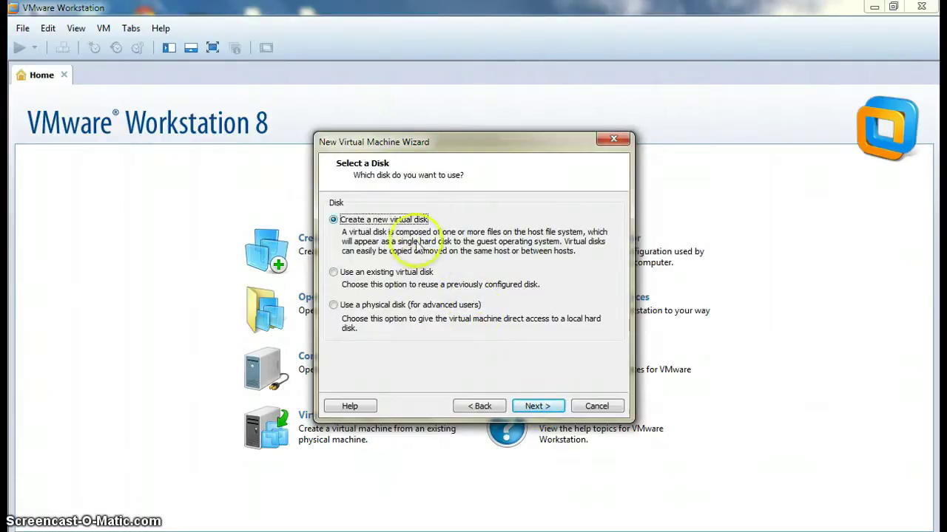
pyautogui.click(534, 408)
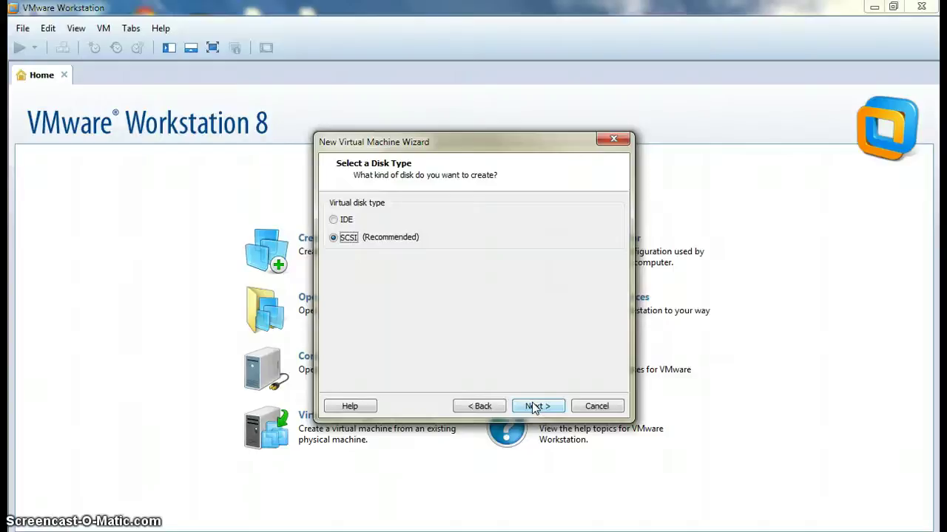
pyautogui.click(534, 409)
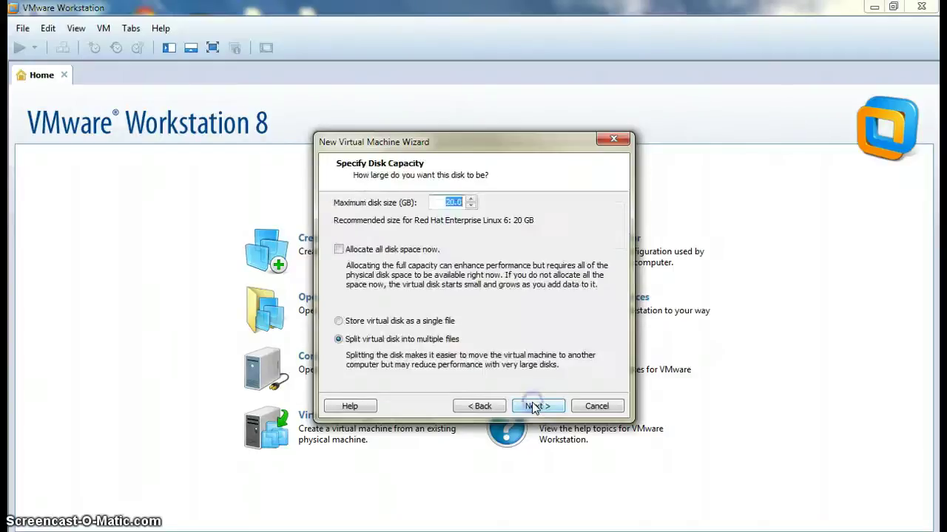
# Set the maximum disk size to 10 GB, keeping it split into multiple files
pyautogui.click(445, 207)
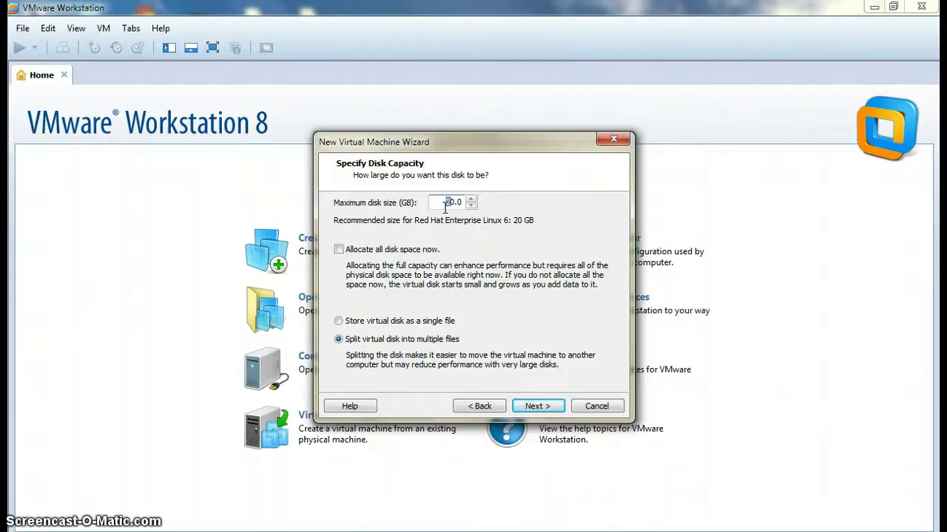
pyautogui.doubleClick(445, 207)
pyautogui.write('15')
pyautogui.press('BackSpace')
pyautogui.press('BackSpace')
pyautogui.write('10')
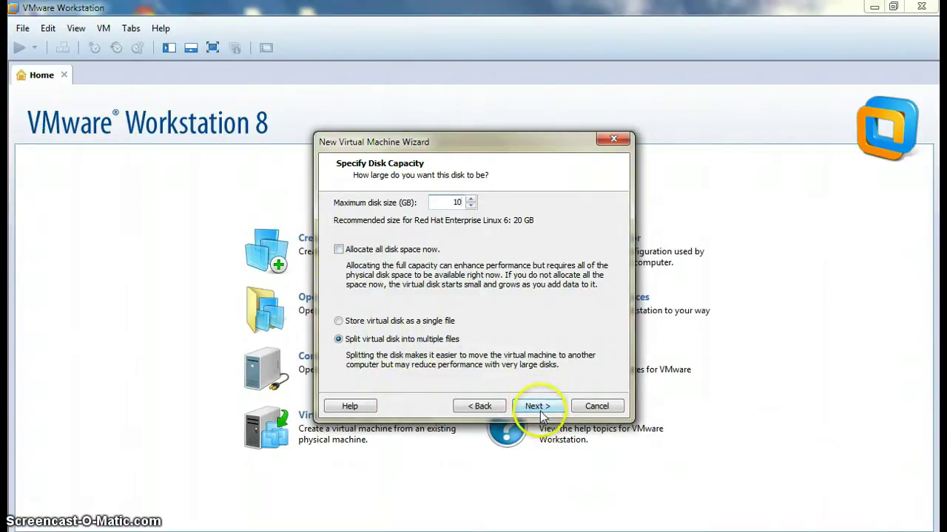
pyautogui.click(538, 408)
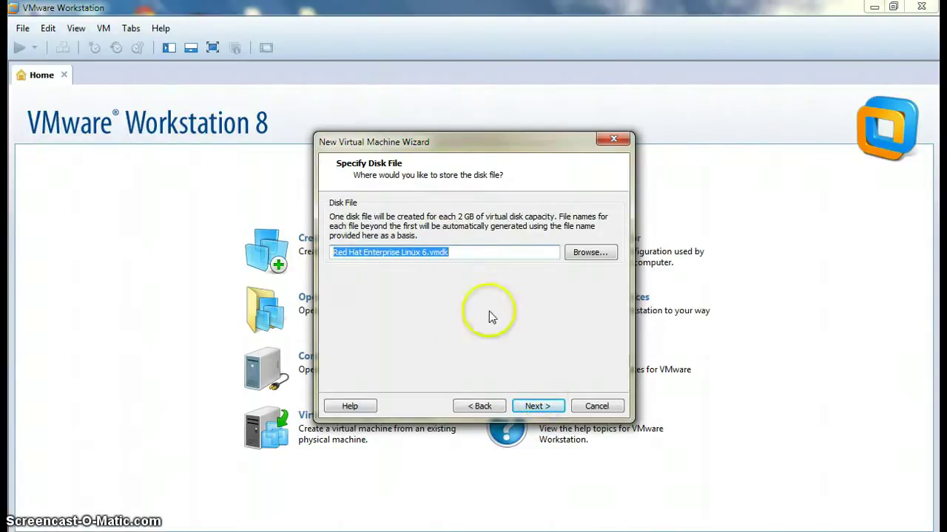
# Keep the Red Hat Enterprise Linux 6.vmdk file name, review the summary, and finish
pyautogui.click(529, 408)
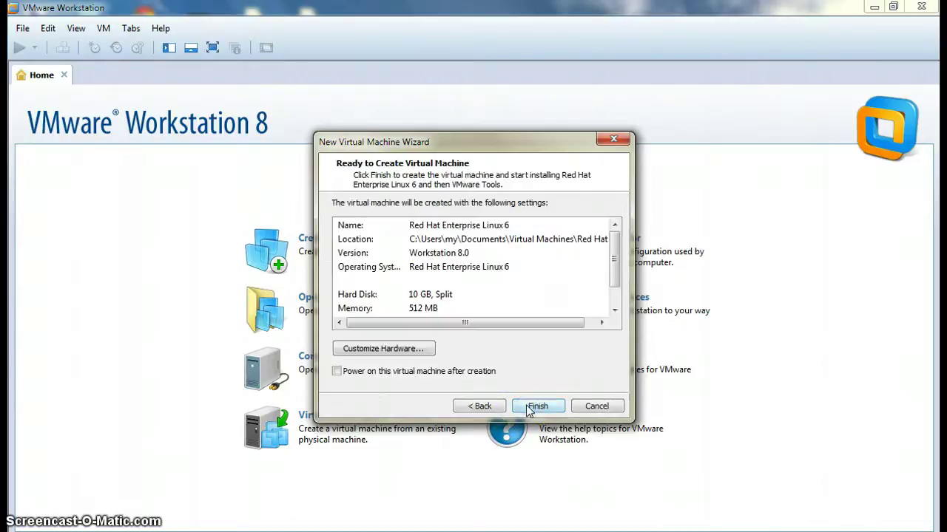
pyautogui.click(481, 319)
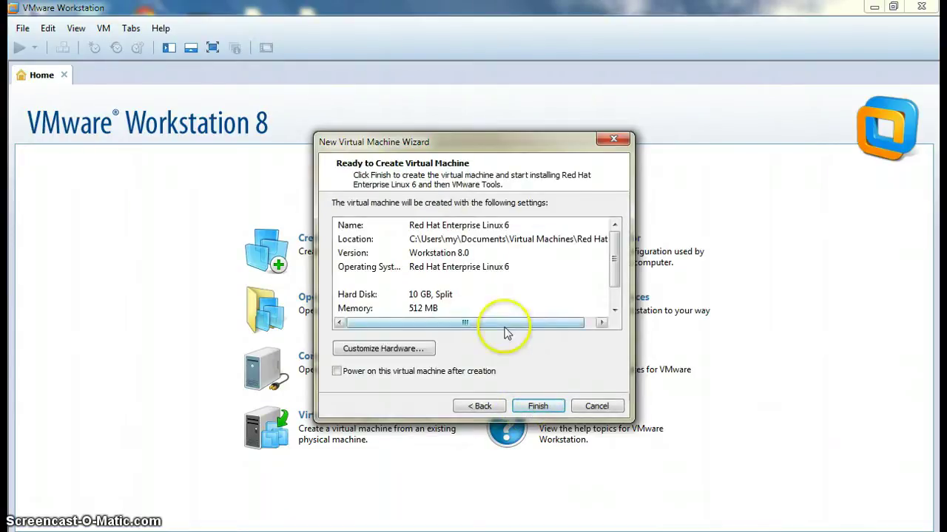
pyautogui.click(615, 310)
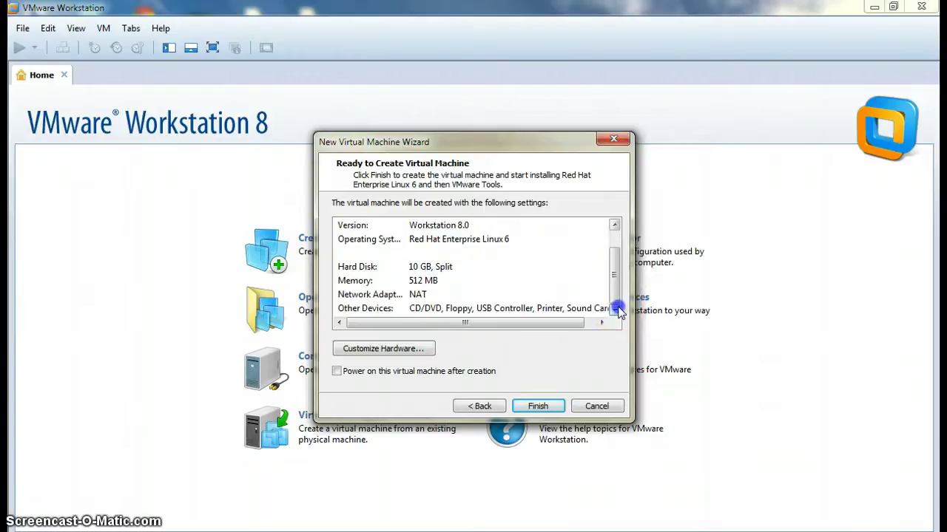
pyautogui.click(614, 225)
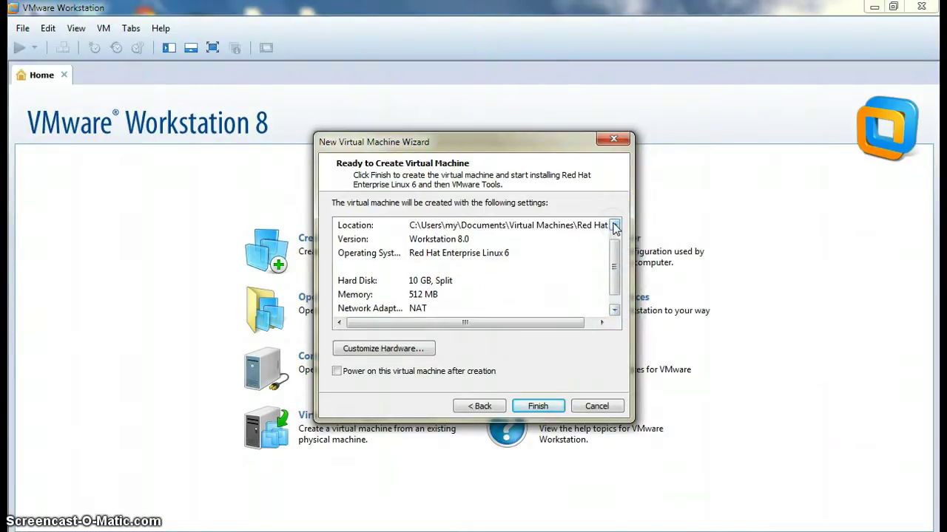
pyautogui.click(615, 309)
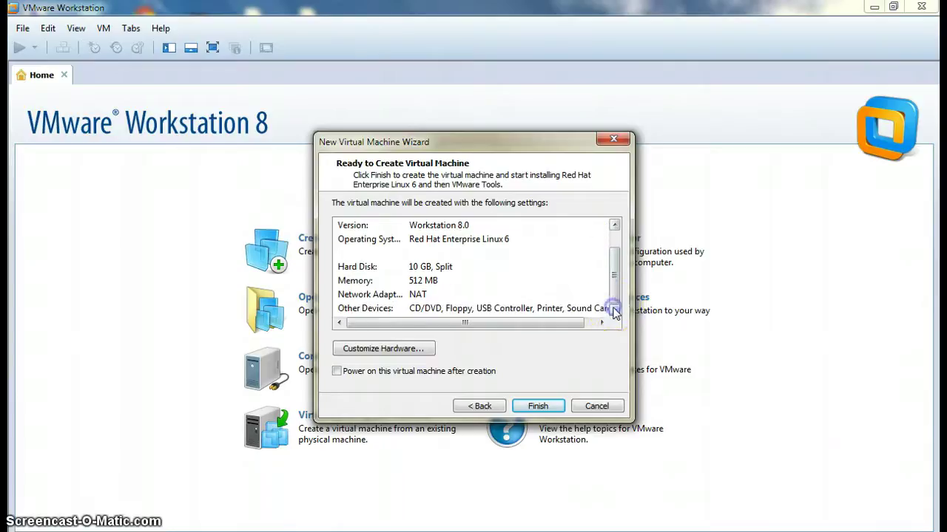
pyautogui.click(538, 406)
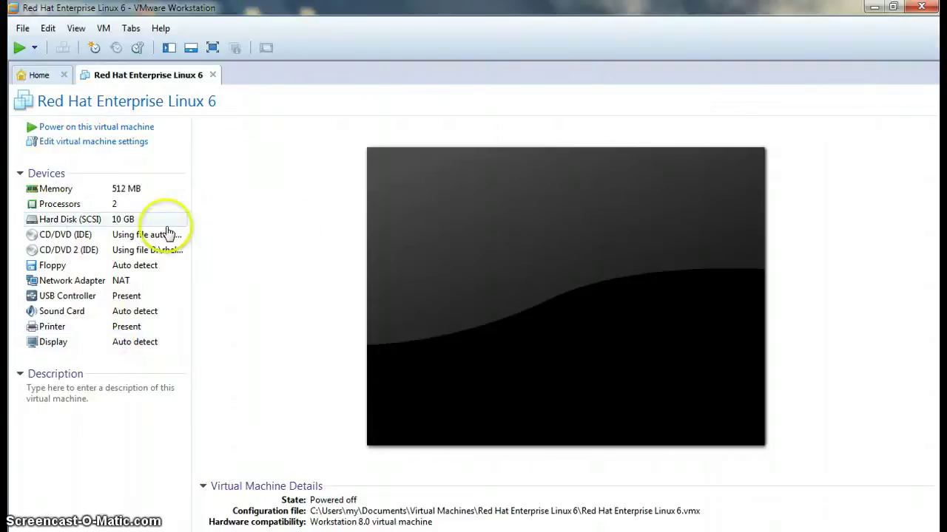
# Power on the new RHEL 6 VM and let easy install finish to the RHEL Server 6.1 login screen
pyautogui.click(108, 132)
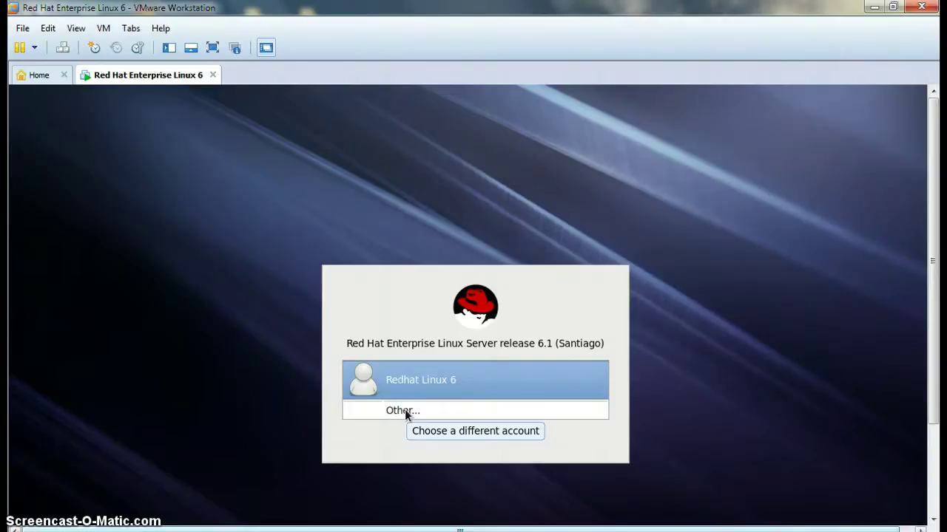
# Log in as root via Other... with the root password, then close the super-user warning dialog
pyautogui.click(405, 410)
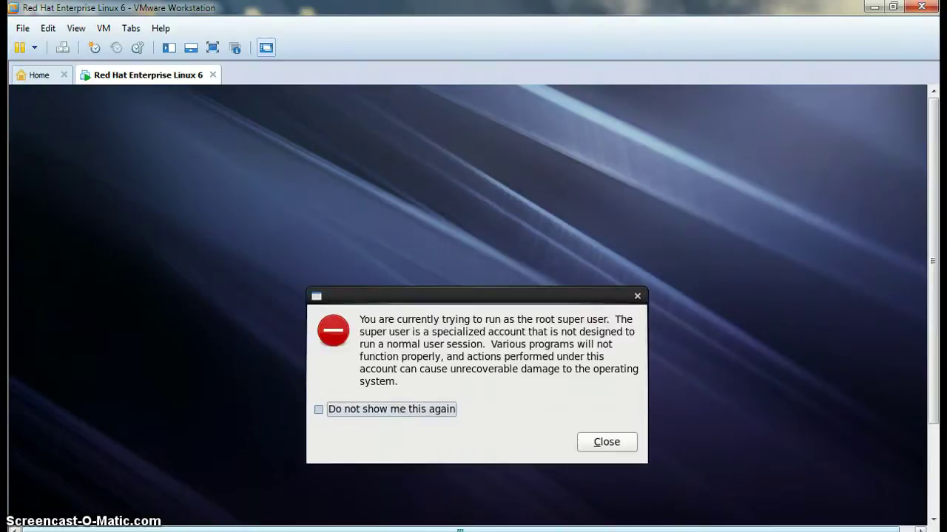
pyautogui.click(607, 442)
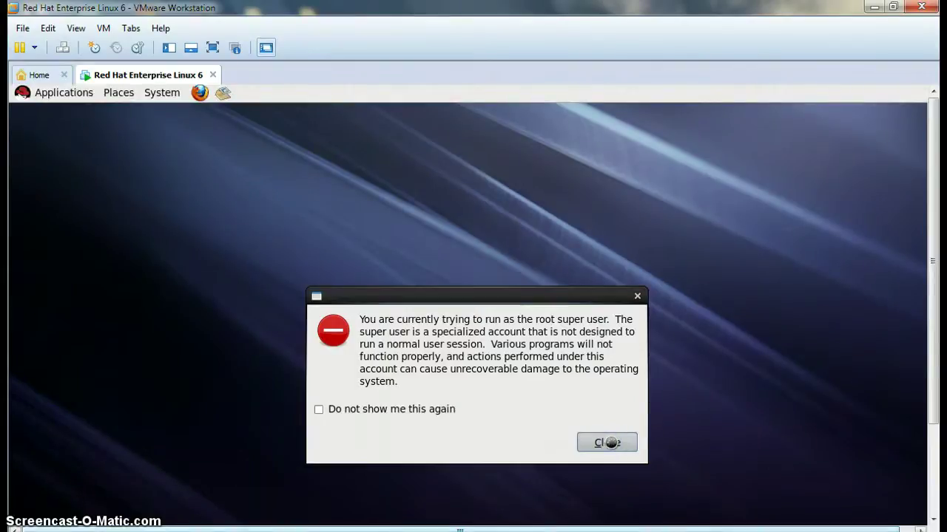
pyautogui.click(609, 442)
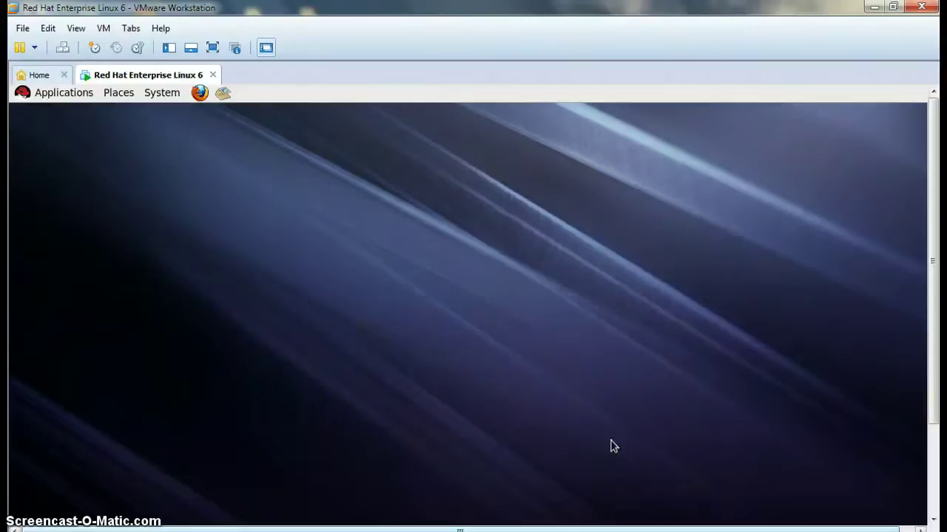